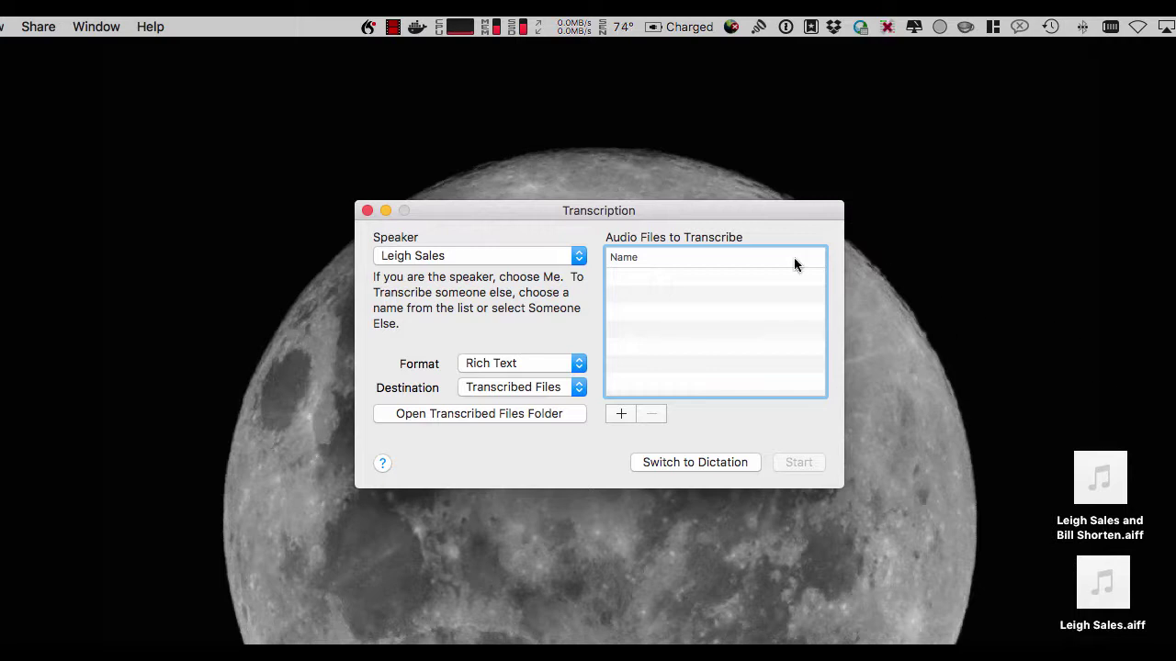
- Create a new speaker profile named for both interviewees, with the region set to Australia
drag(694, 215, 687, 140)
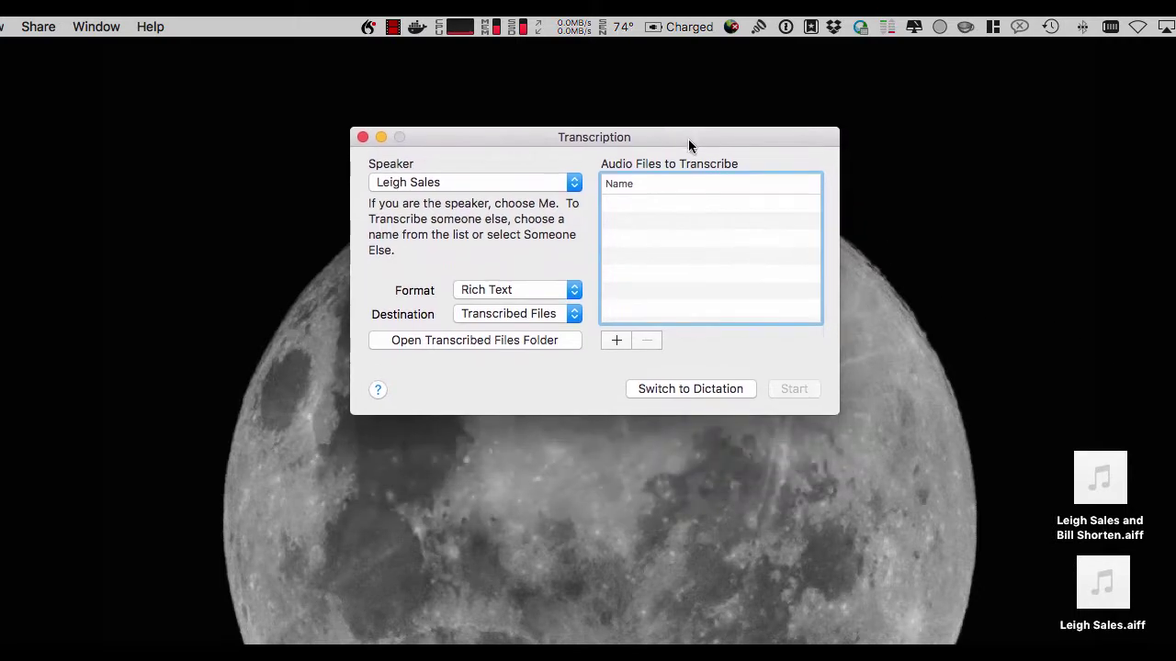
click(572, 181)
click(552, 199)
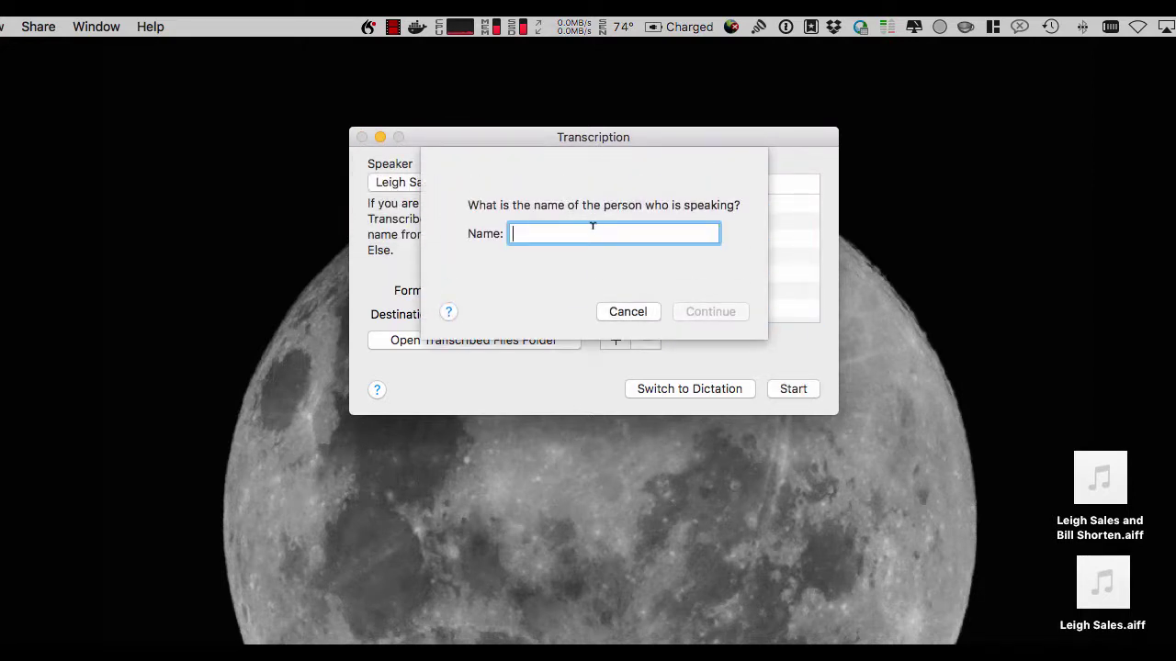
text(Leigh)
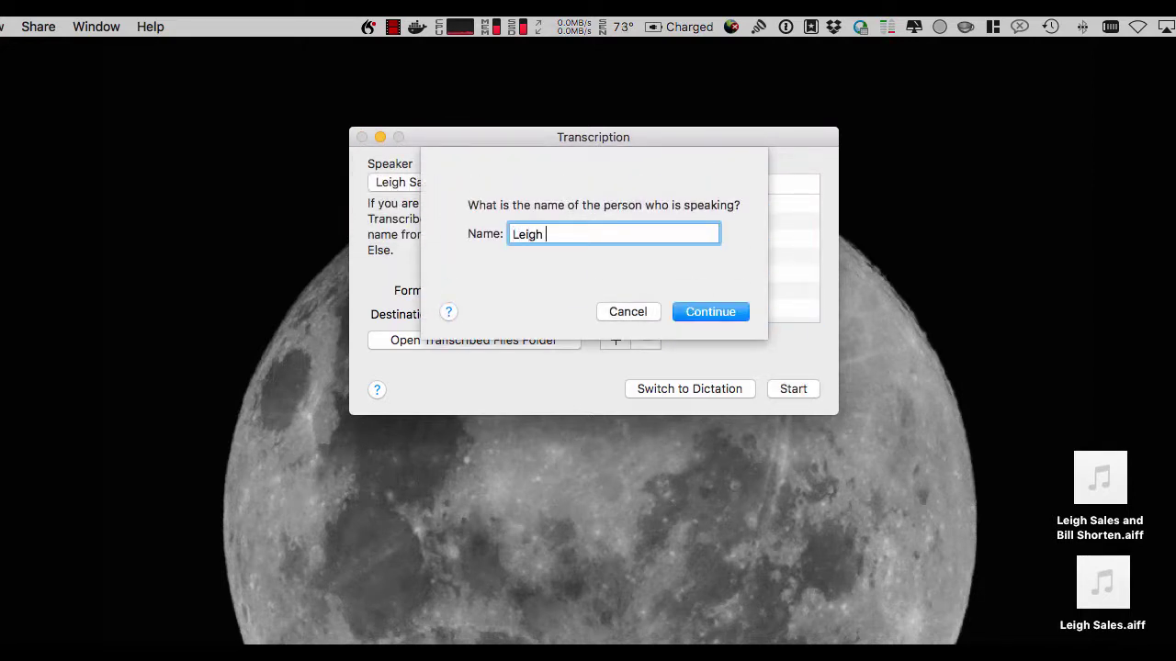
text( & Bill)
click(698, 314)
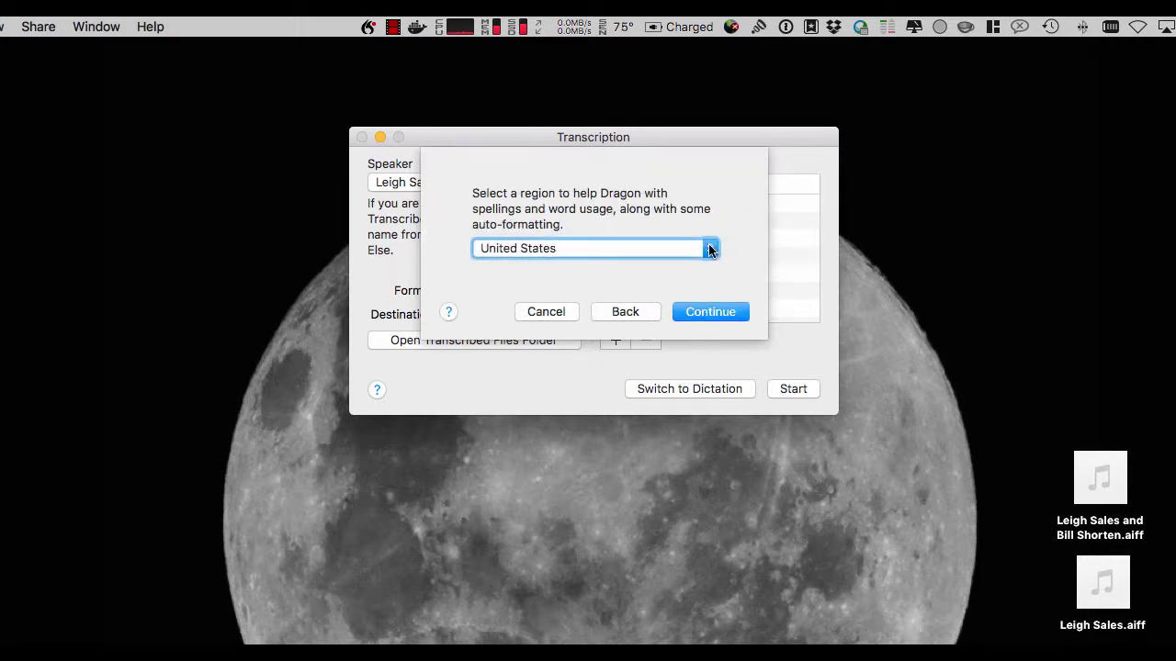
click(709, 250)
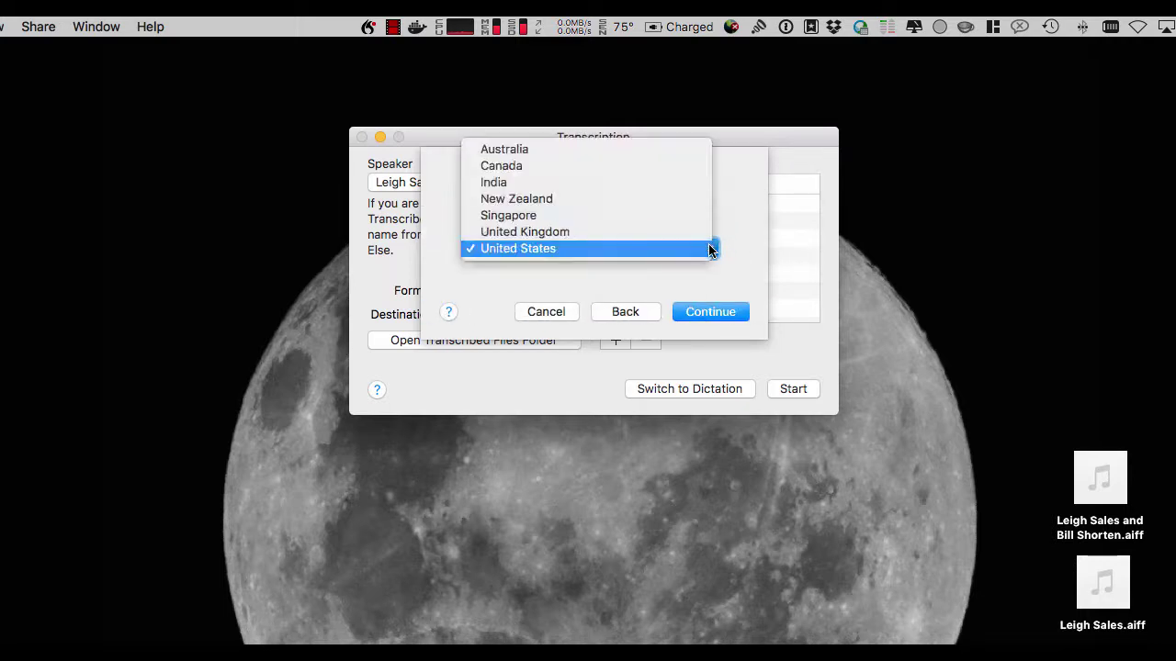
click(609, 149)
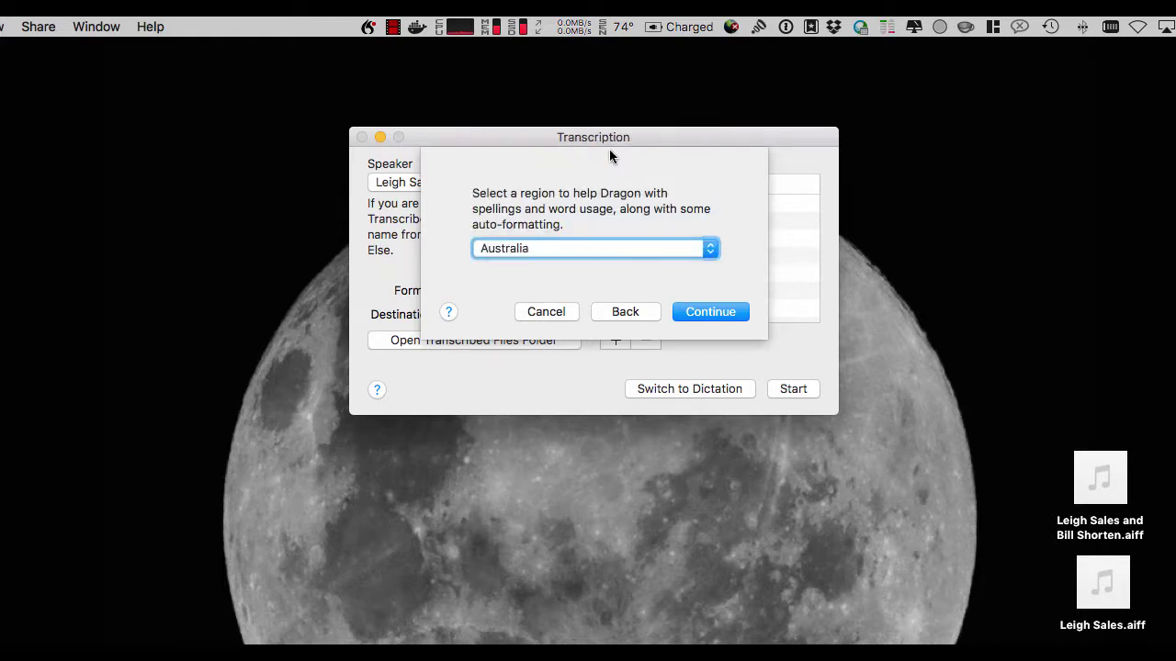
click(711, 312)
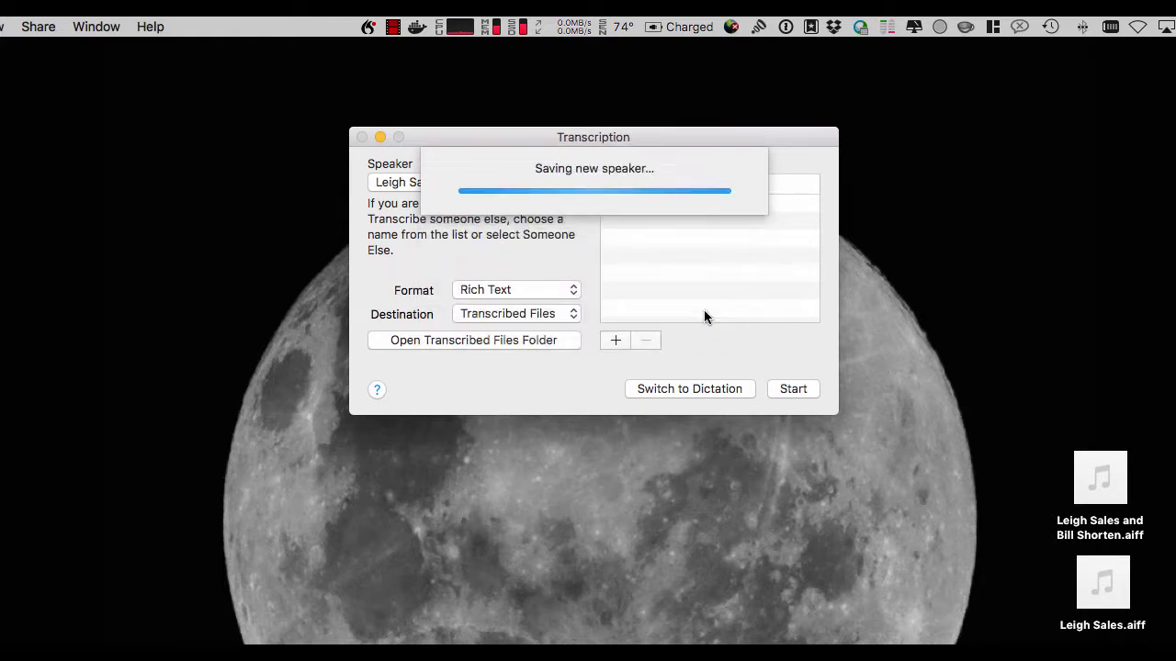
- Add the interview .aiff file to the transcription list, keep Rich Text format, and select it
click(614, 342)
double_click(551, 299)
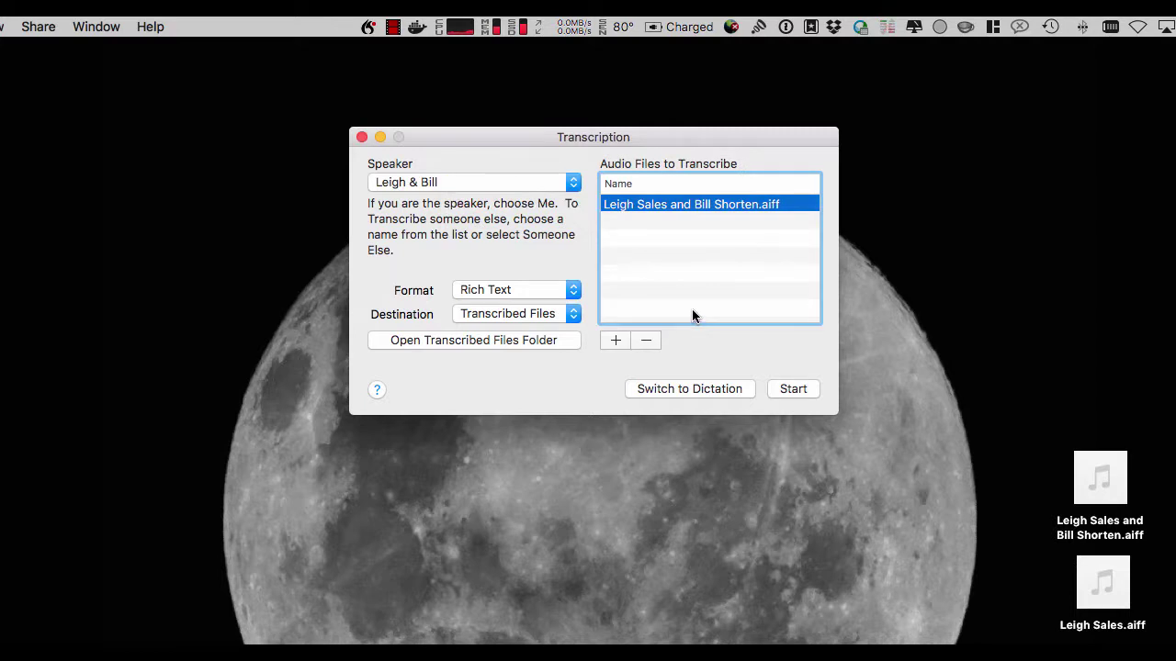
click(572, 290)
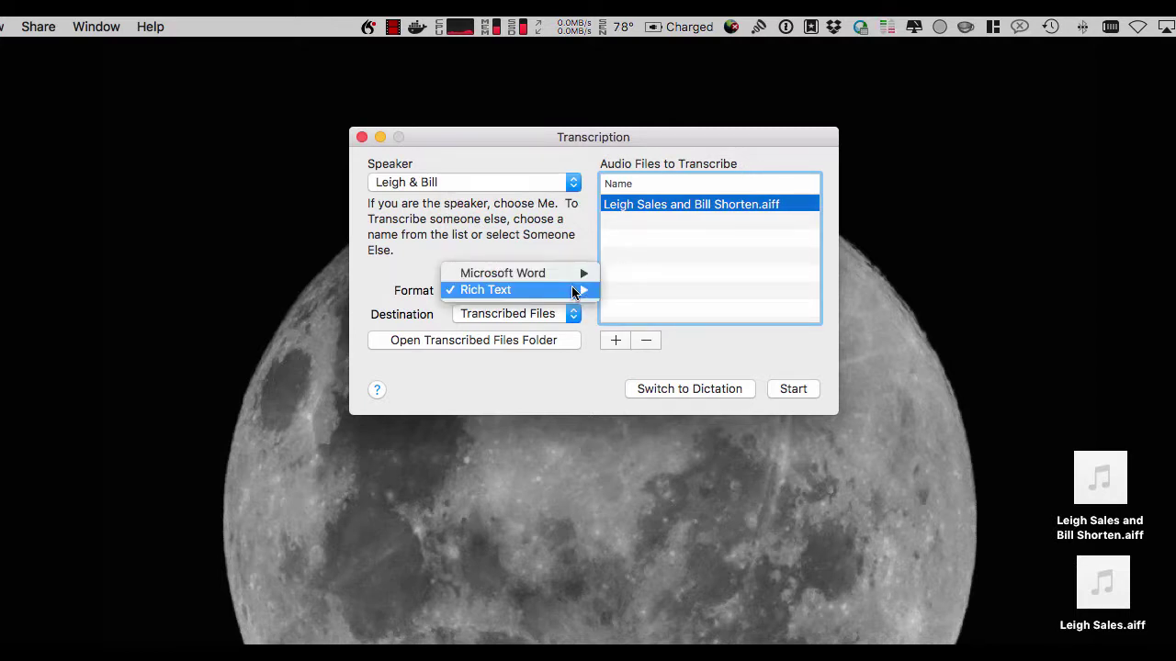
mouse_move(575, 291)
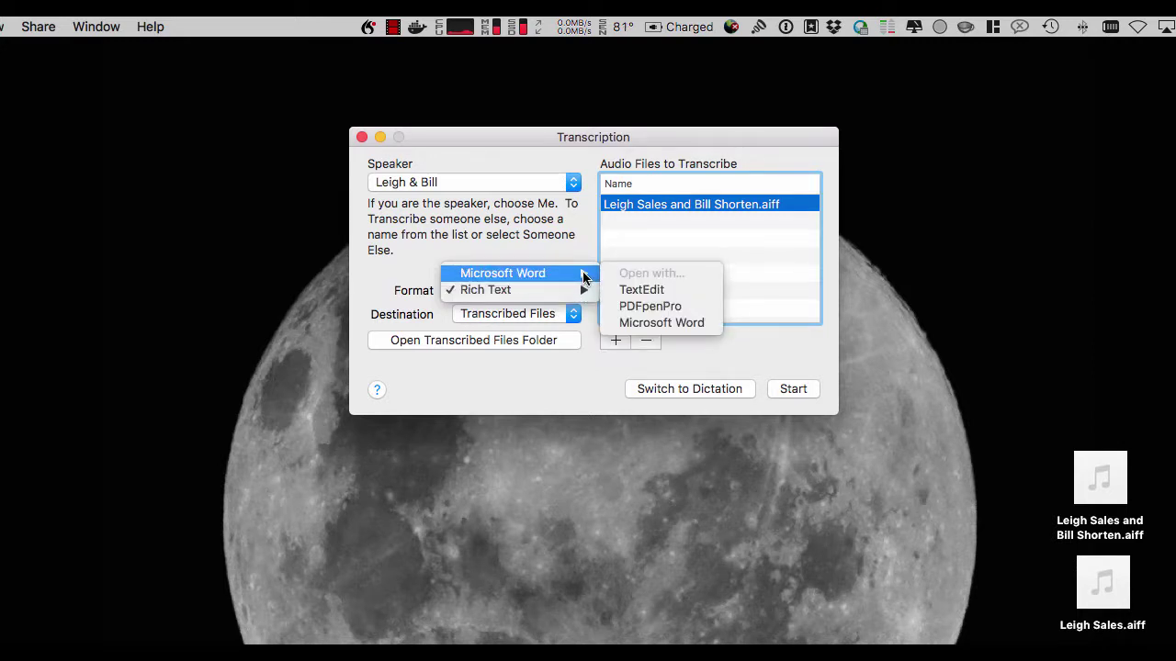
click(584, 335)
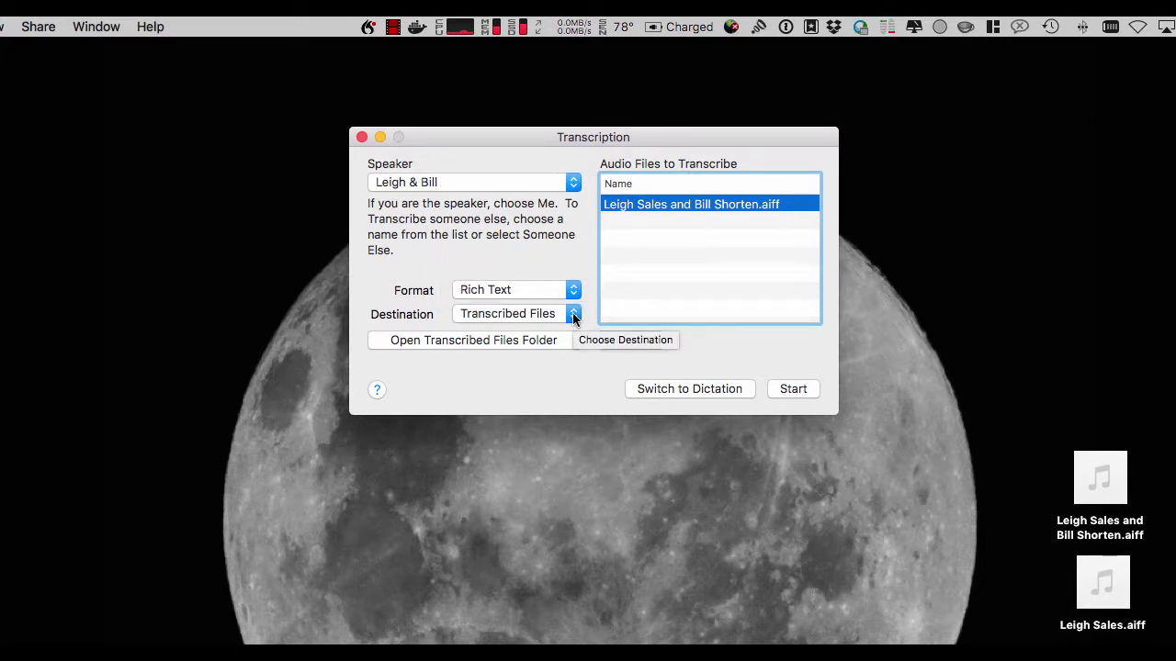
click(680, 244)
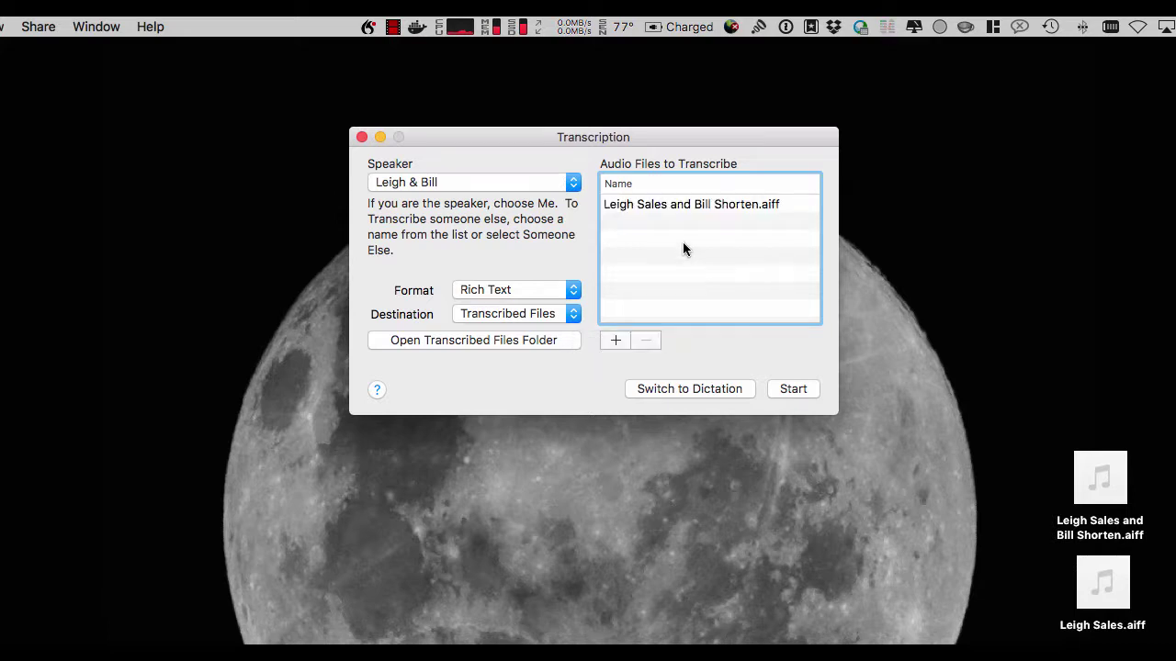
click(679, 207)
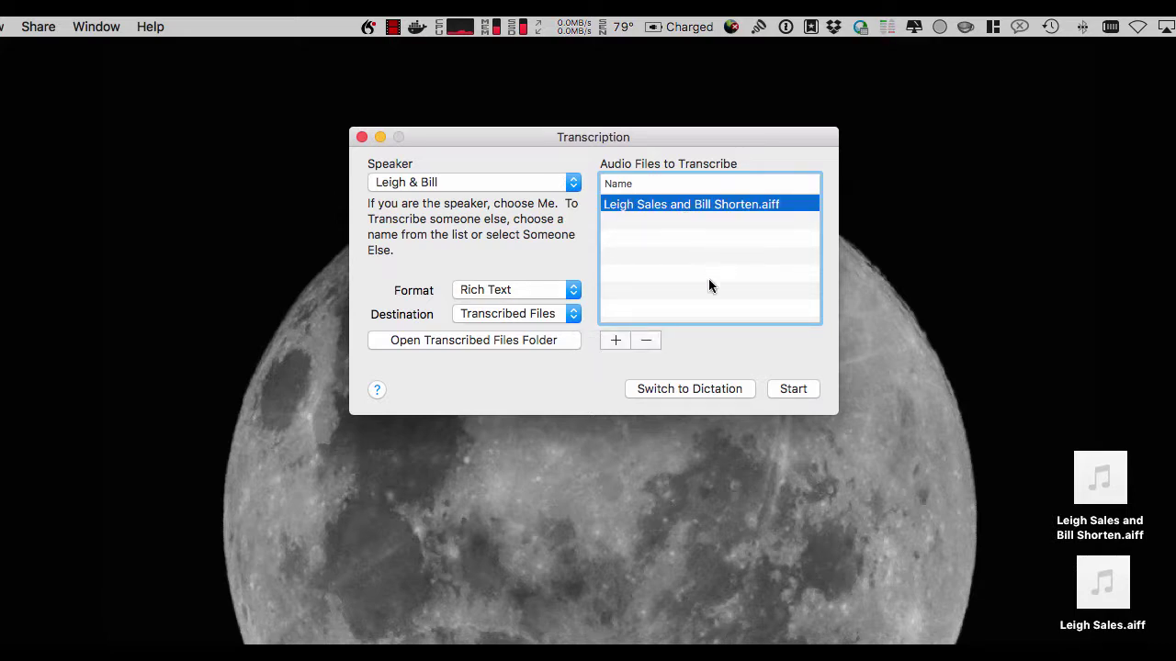
- Transcribe the interview audio, then select the new .rtf transcript in the Transcribed Files folder
click(800, 387)
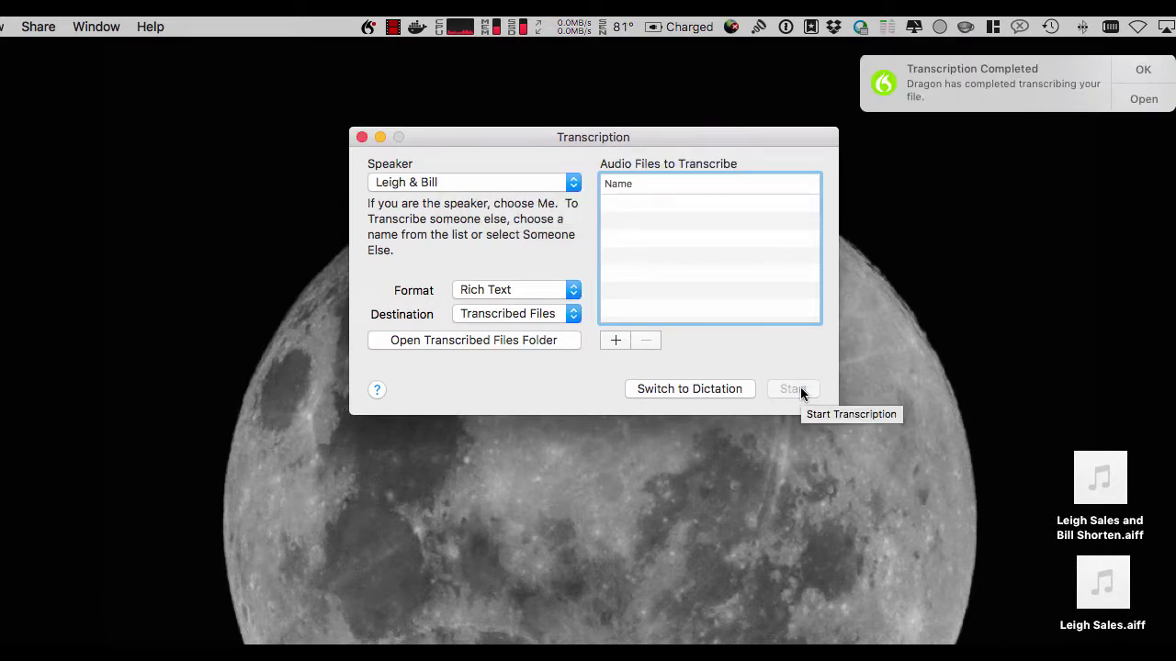
click(510, 338)
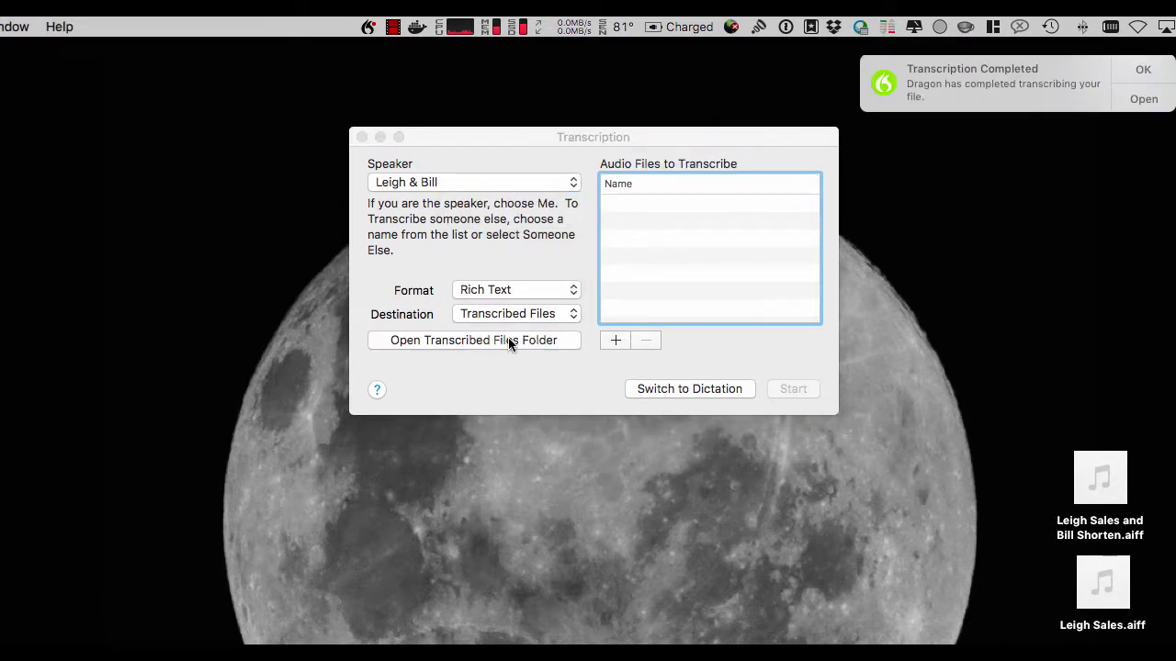
click(531, 549)
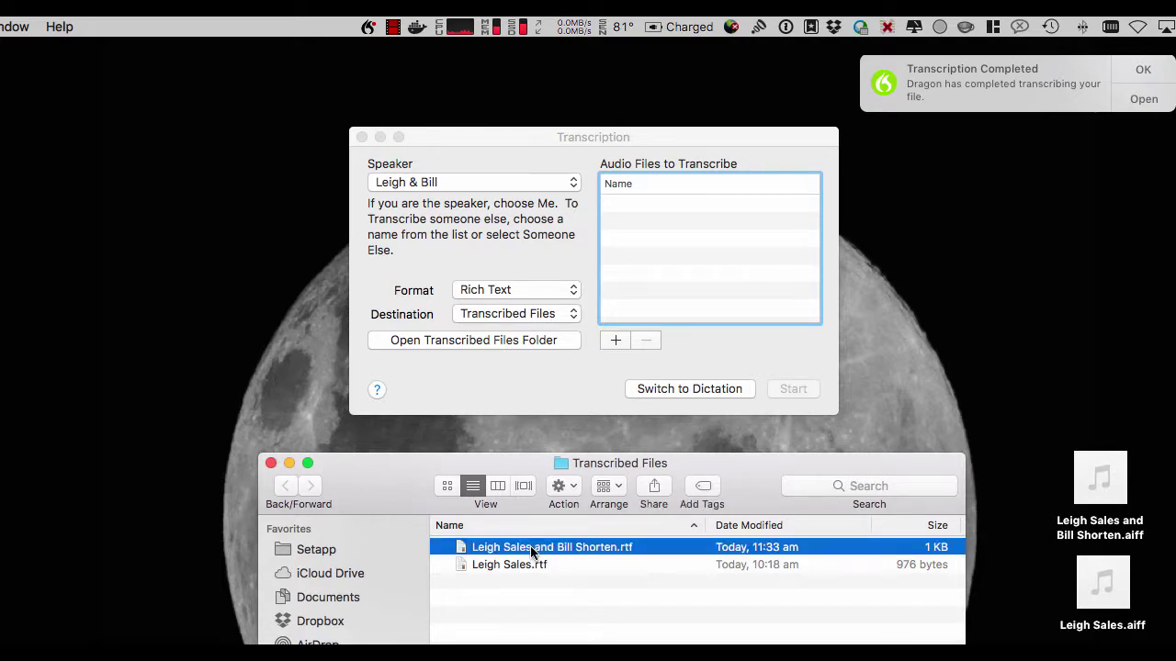
- Open the .rtf transcript in TextEdit and close the Transcribed Files folder window
double_click(531, 549)
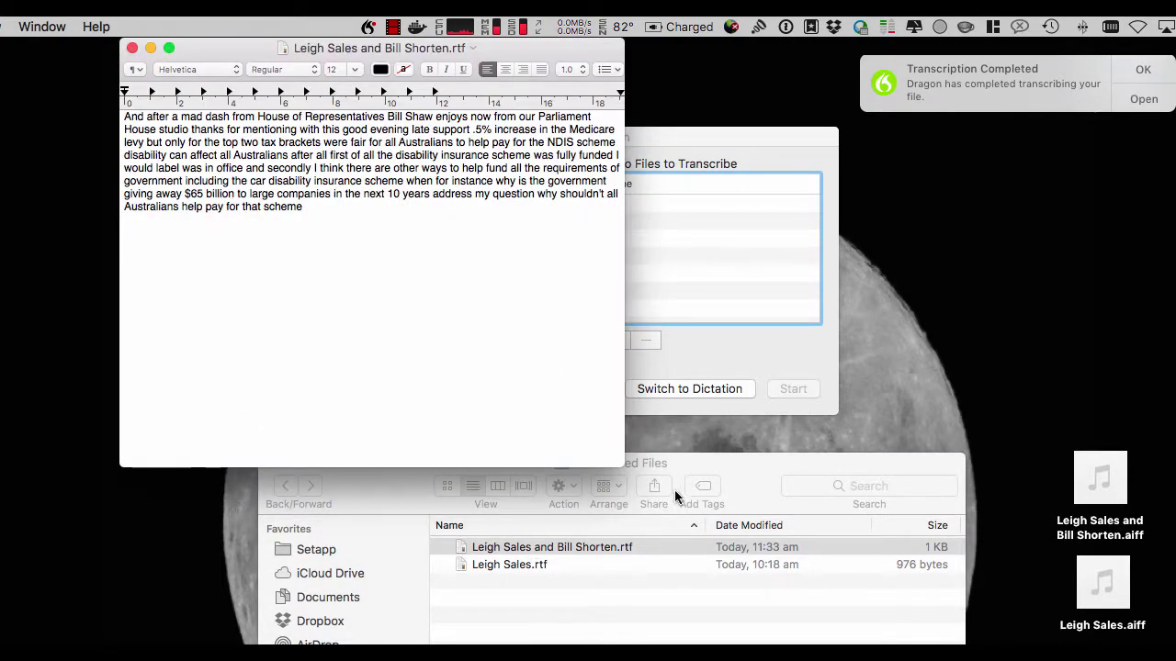
click(712, 464)
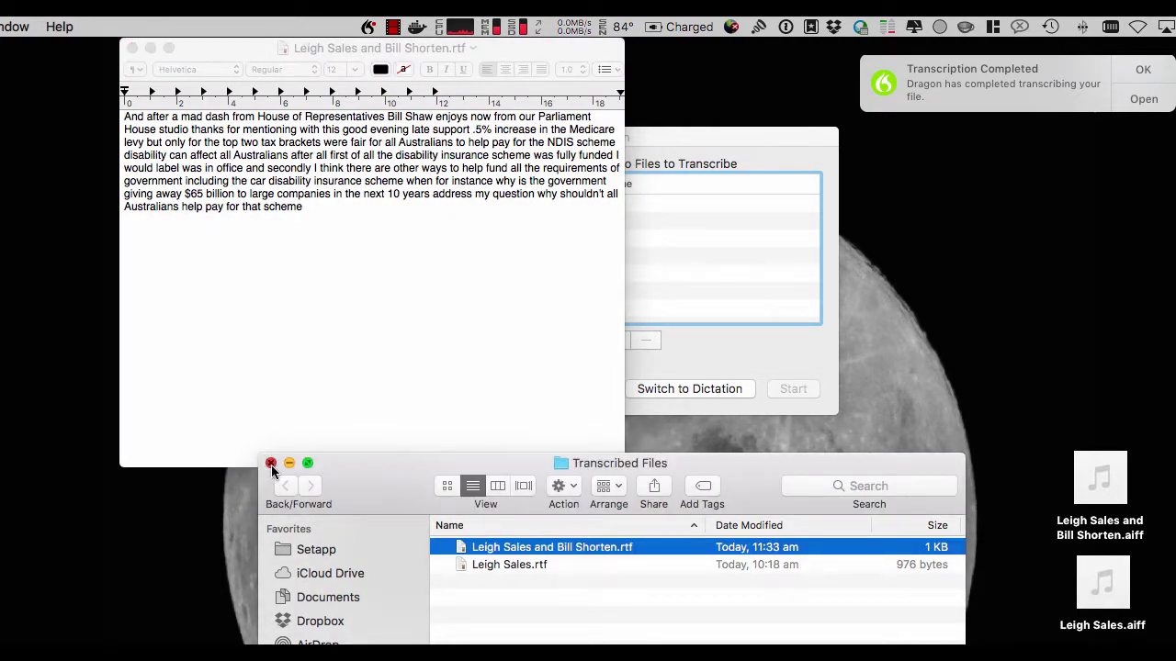
click(271, 464)
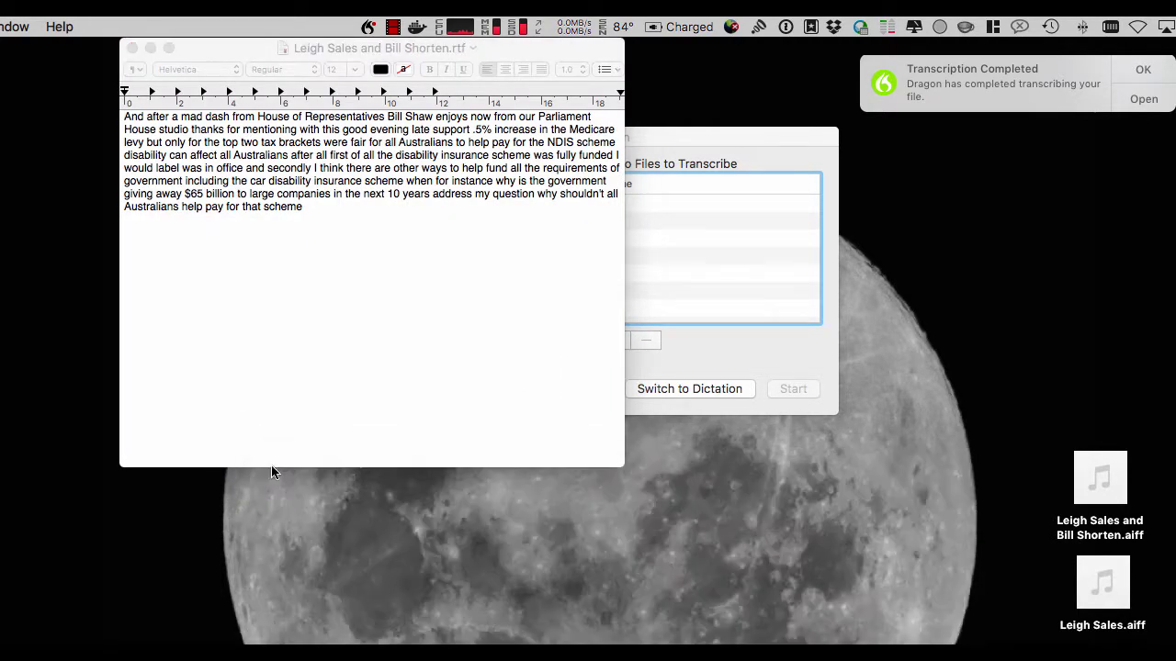
click(314, 212)
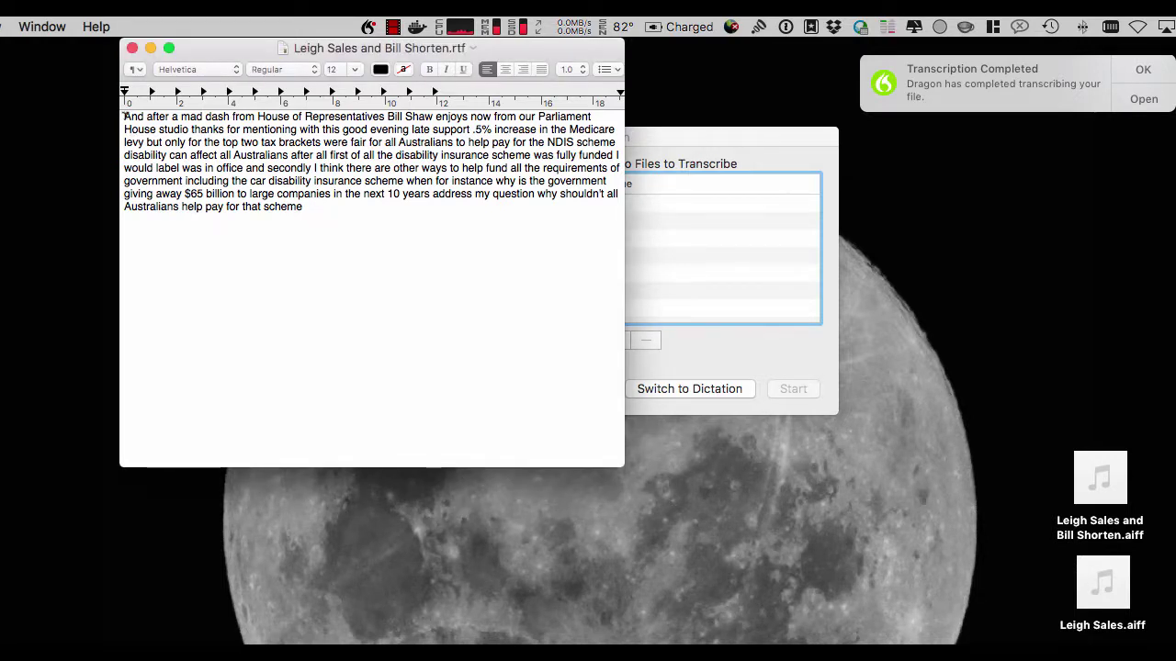
- Select all the transcript text and set its font size to 18 pt
drag(125, 116, 331, 209)
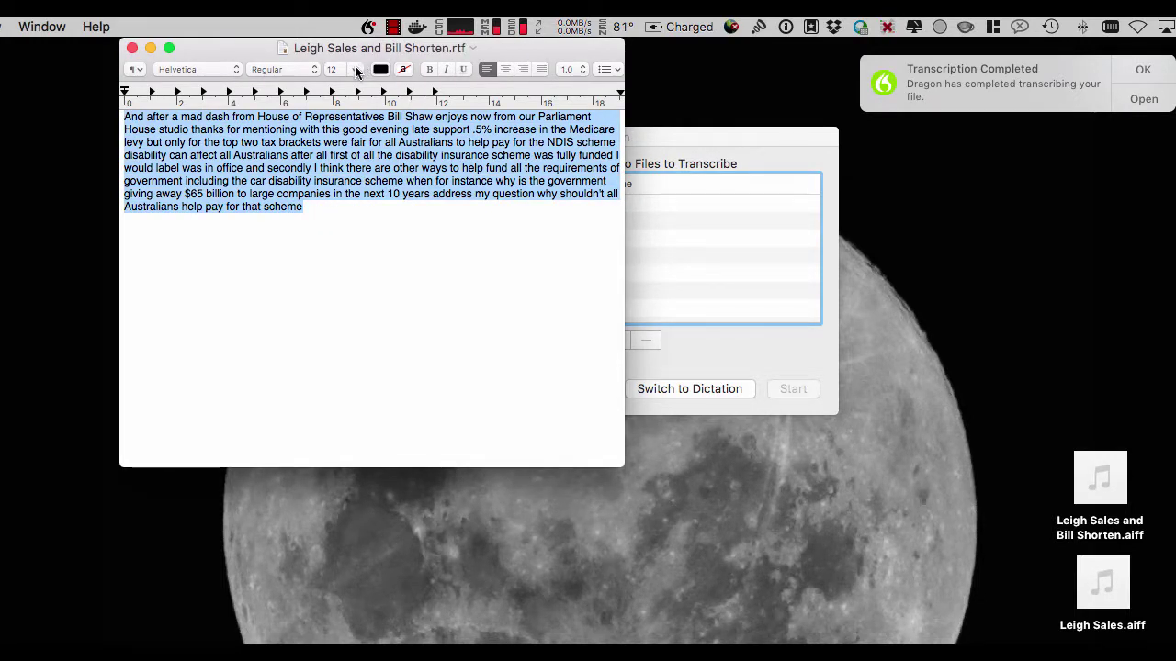
click(354, 70)
click(337, 187)
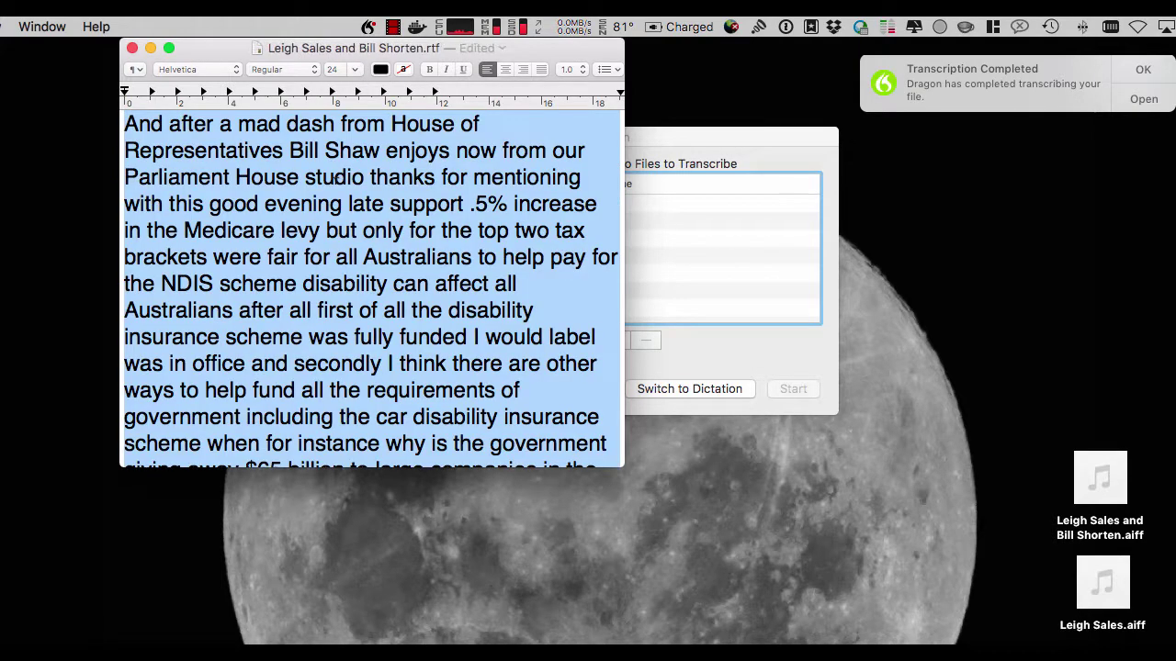
click(354, 70)
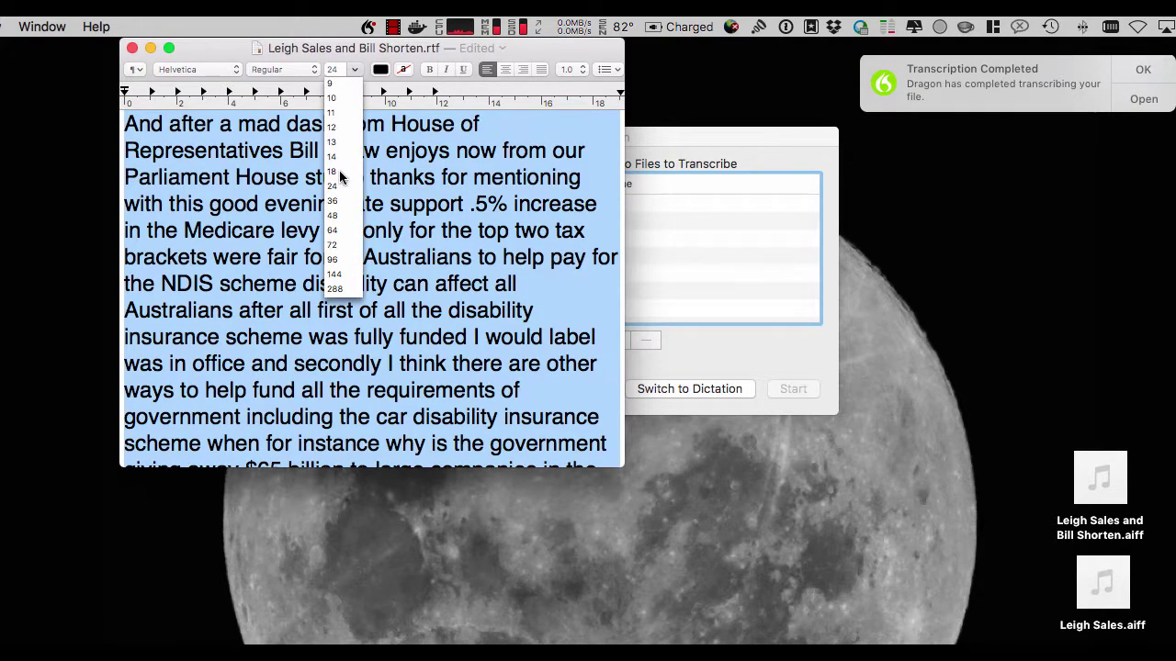
click(339, 170)
click(465, 406)
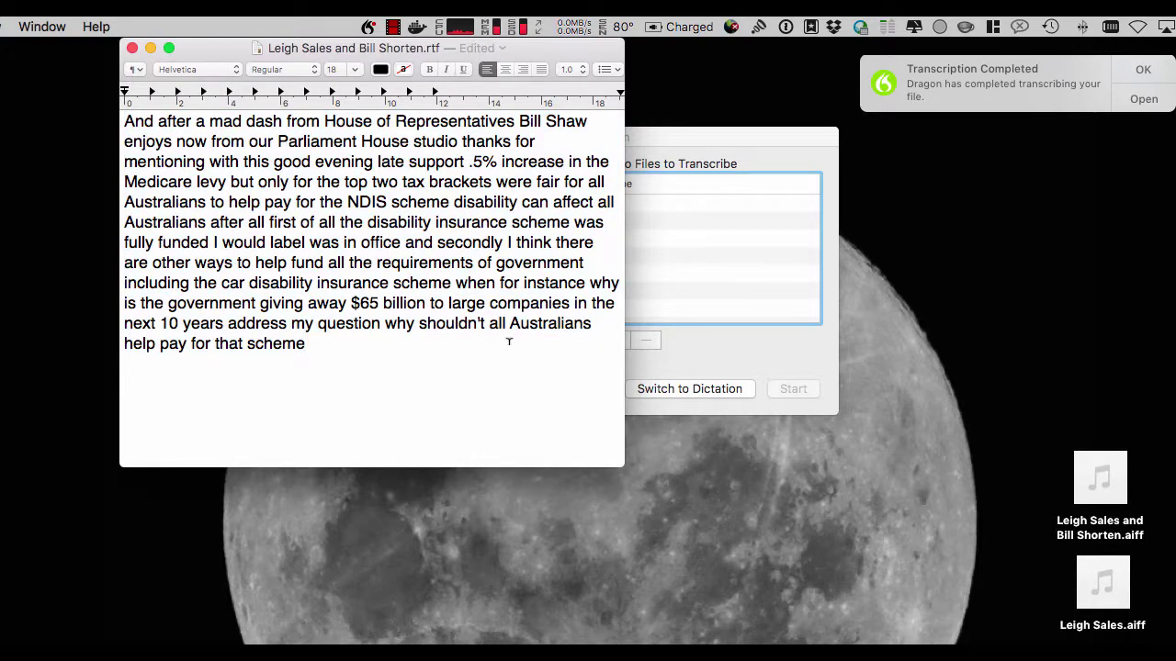
- Play the interview audio and mark doubtful words: enjoys, were, car and address
click(1103, 478)
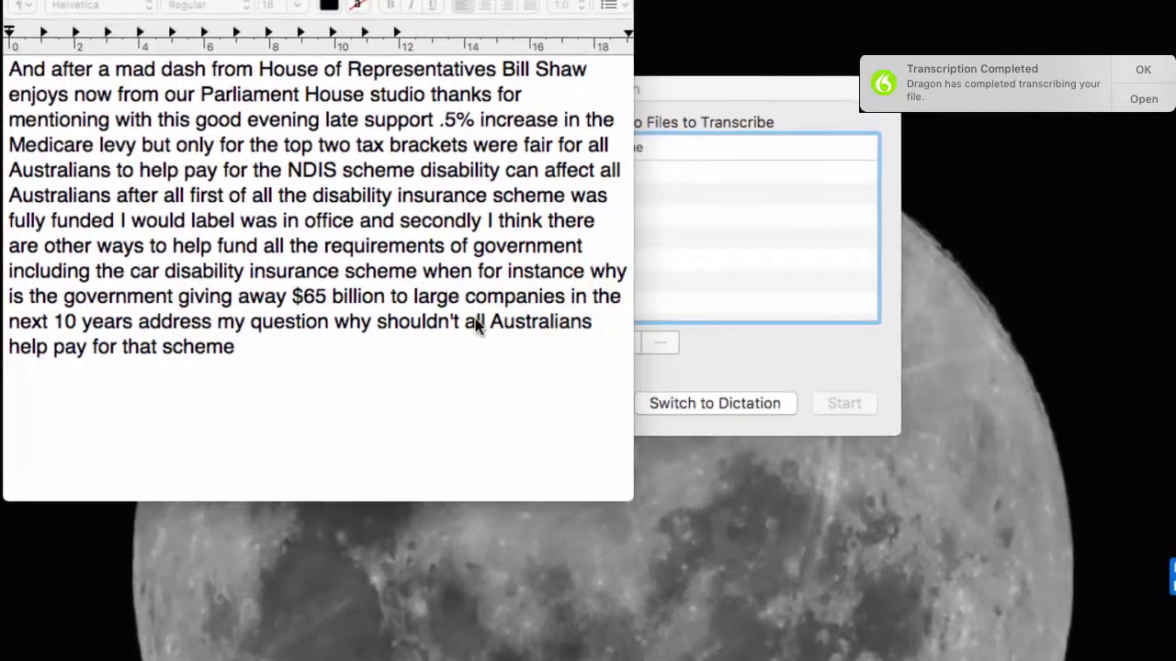
double_click(560, 71)
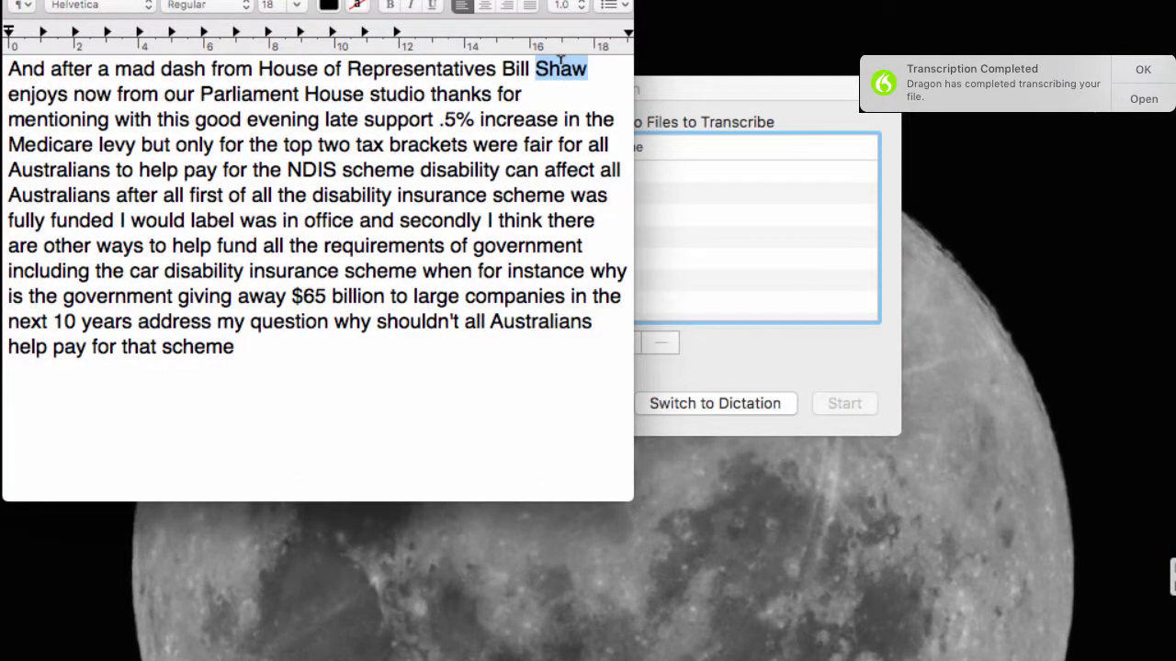
double_click(25, 96)
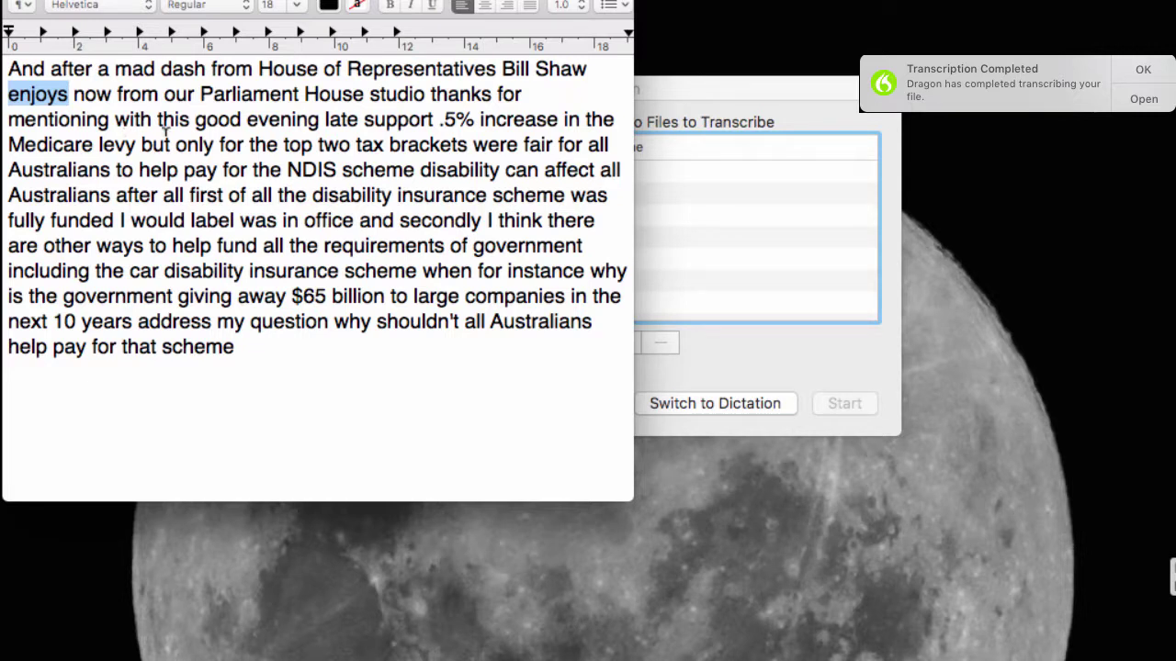
double_click(494, 142)
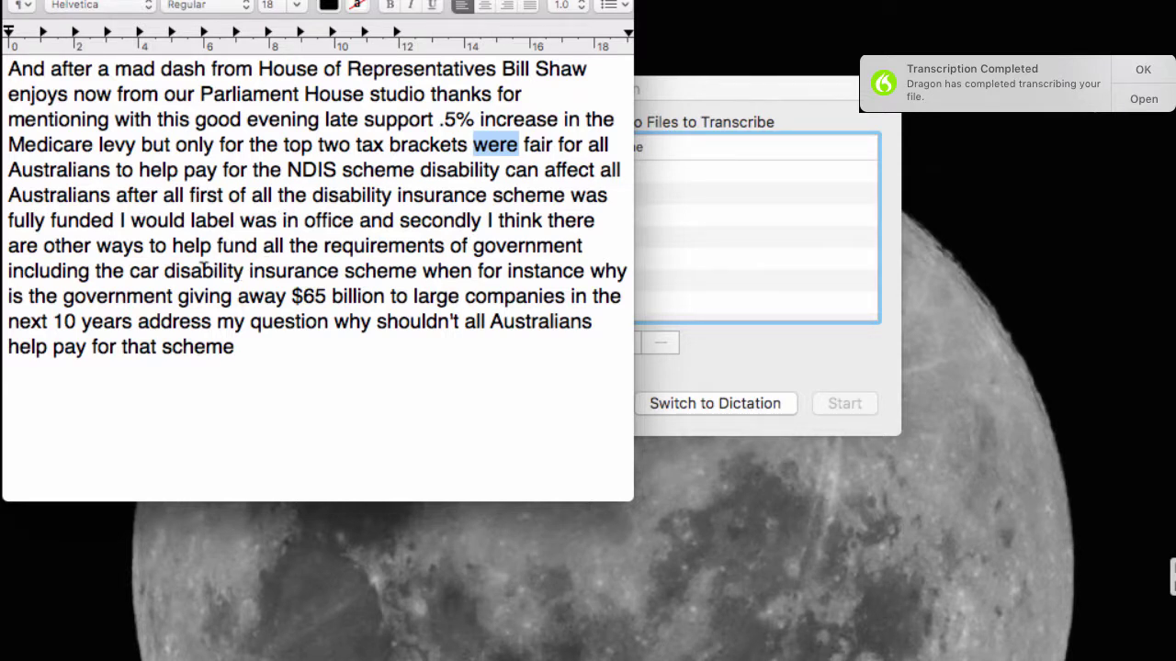
double_click(149, 270)
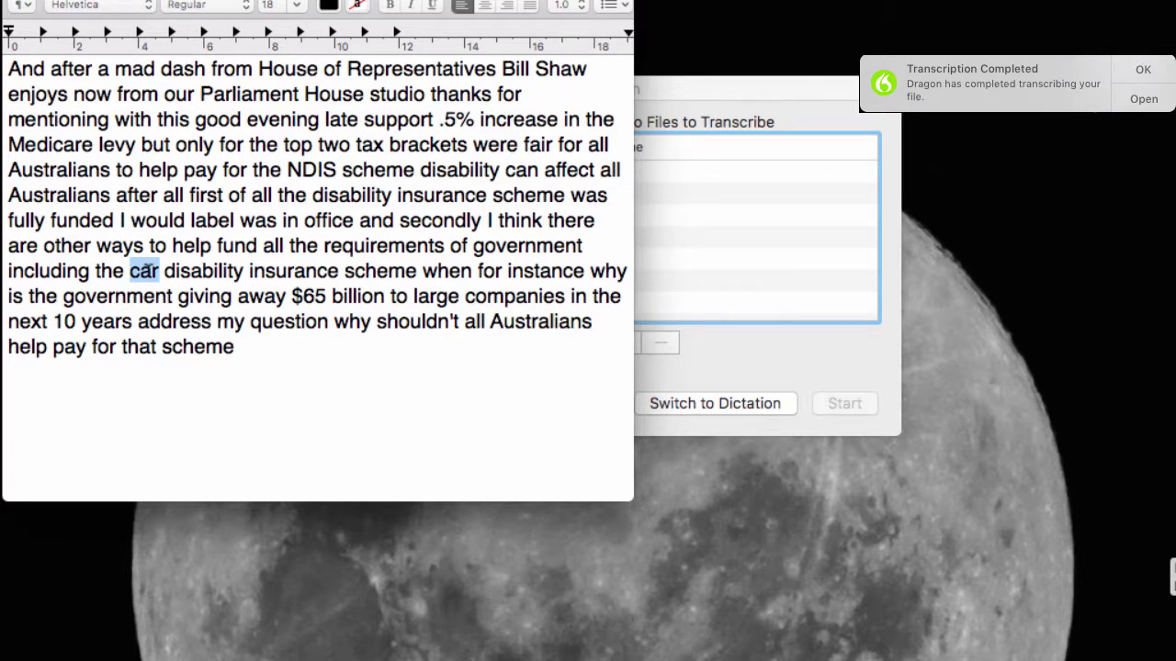
double_click(153, 320)
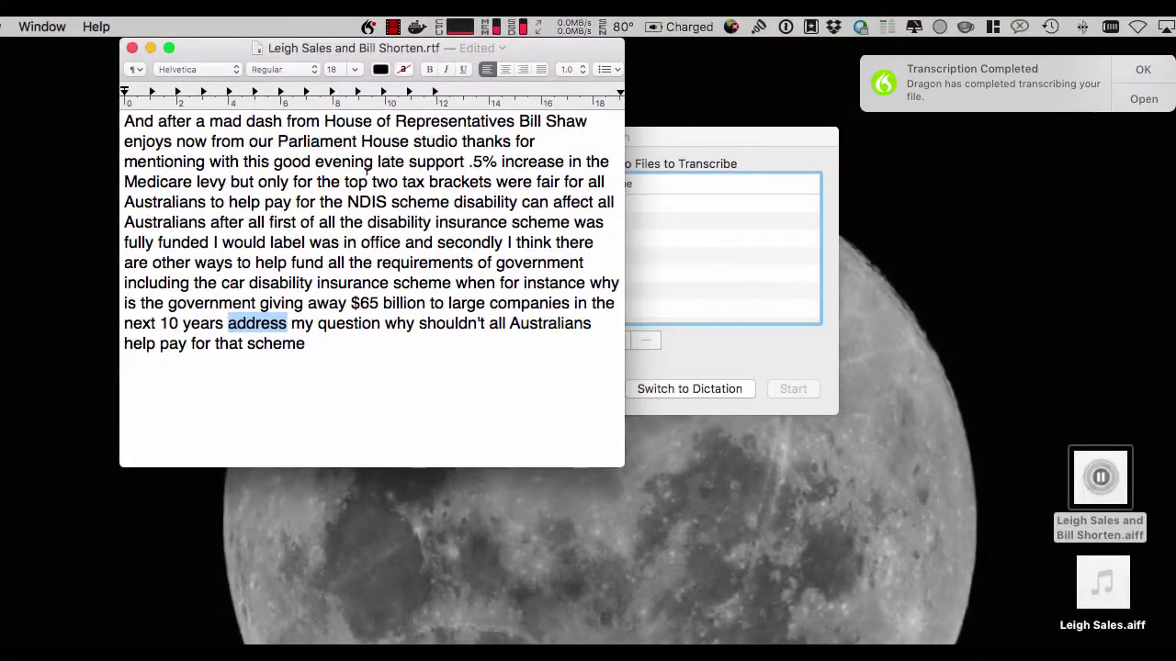
click(365, 348)
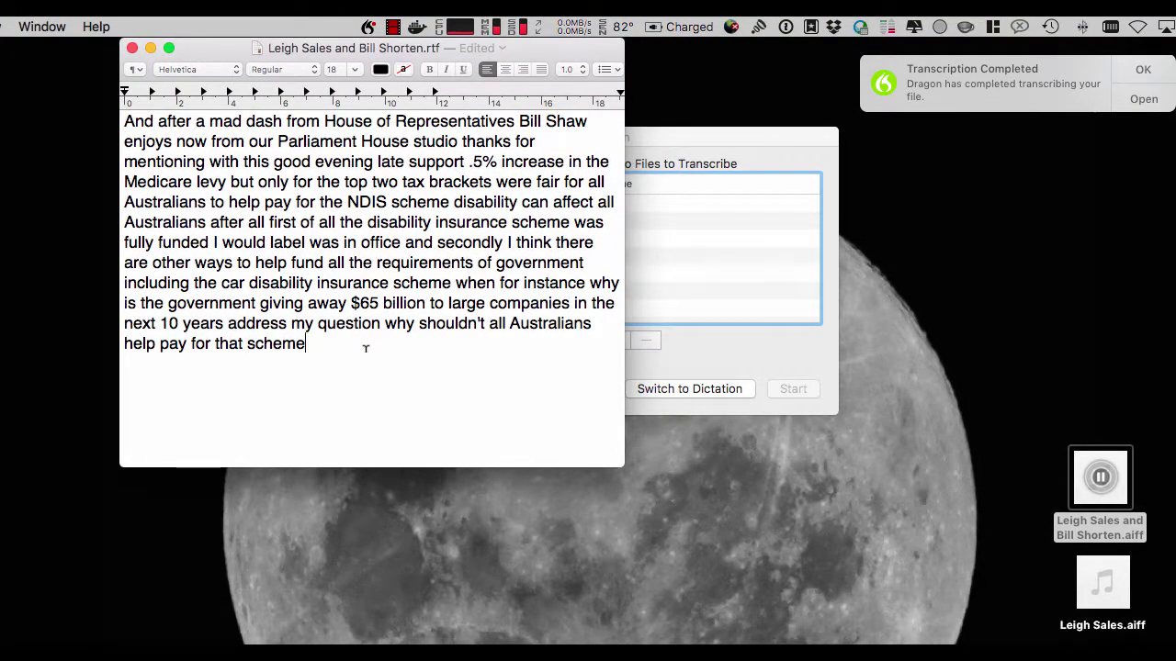